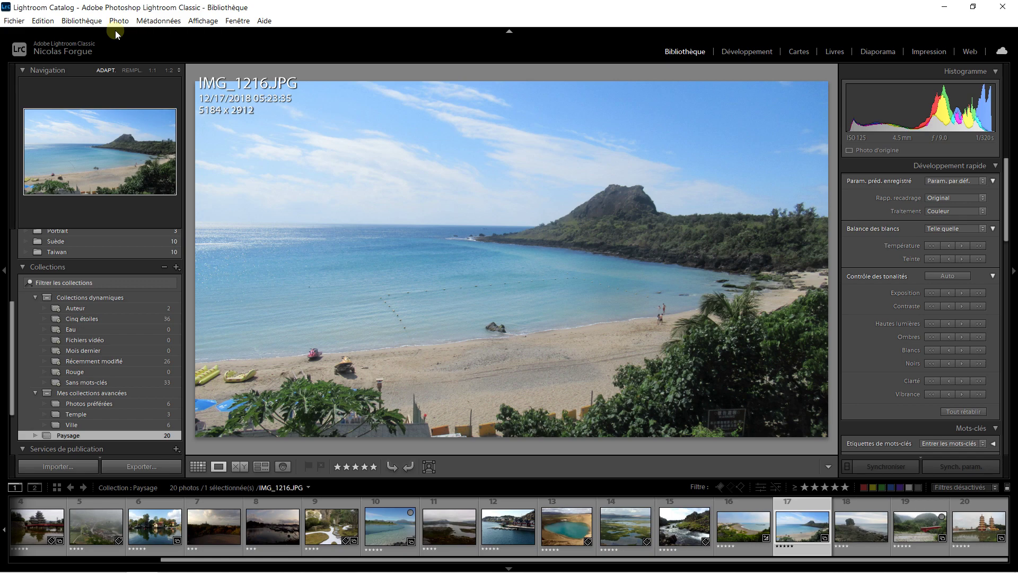
Open IMG_1216.JPG in the Develop (Développement) module and zoom to 1:1 on the line of buoys near the beach
{"action": "left_click", "coordinate": [752, 54]}
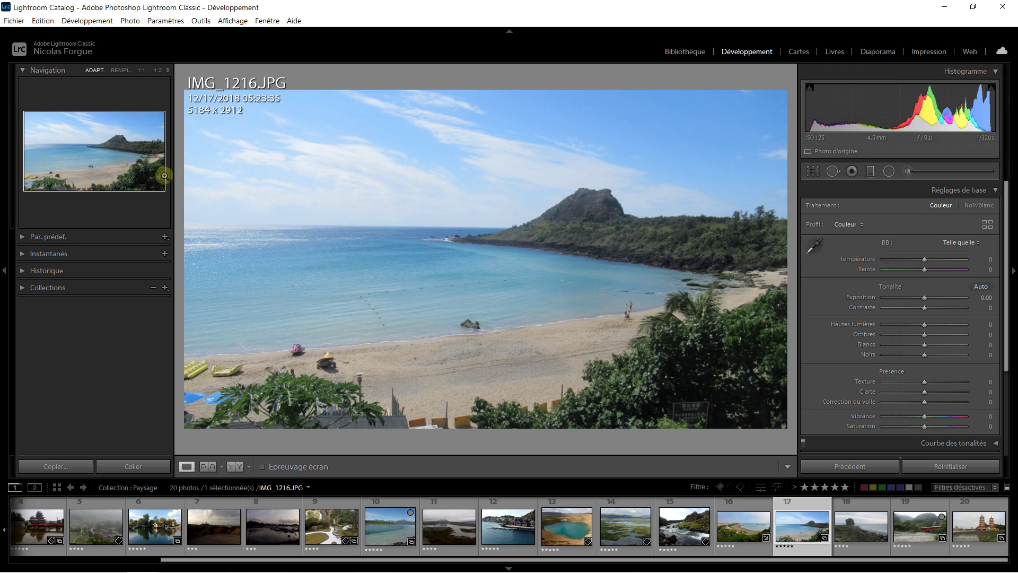
{"action": "left_click", "coordinate": [95, 138]}
{"action": "left_click_drag", "start_coordinate": [87, 144], "coordinate": [80, 161]}
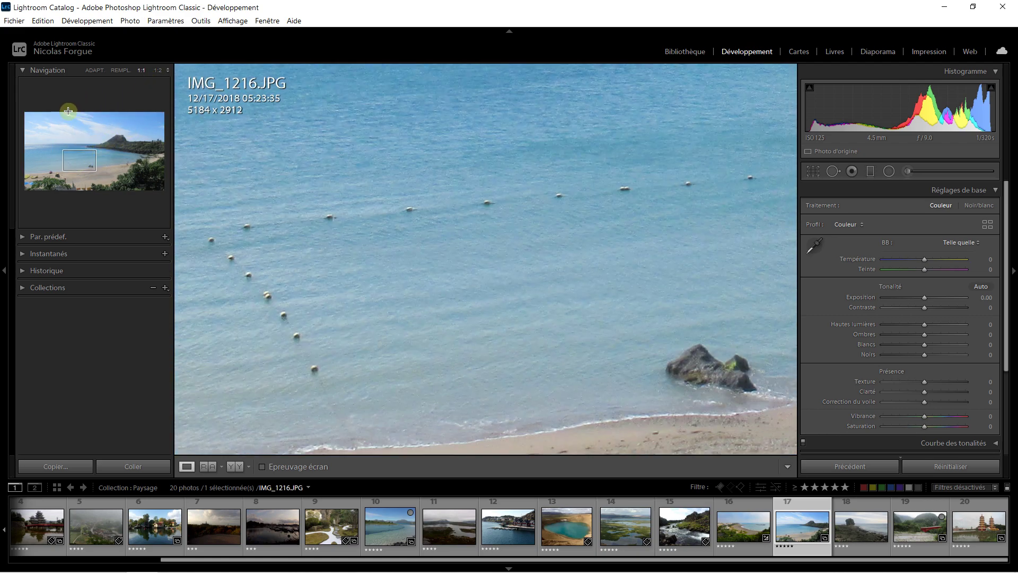
{"action": "mouse_move", "coordinate": [82, 158]}
{"action": "left_mouse_down"}
{"action": "mouse_move", "coordinate": [91, 162]}
{"action": "mouse_move", "coordinate": [88, 153]}
{"action": "mouse_move", "coordinate": [86, 165]}
{"action": "mouse_move", "coordinate": [73, 165]}
{"action": "left_mouse_up"}
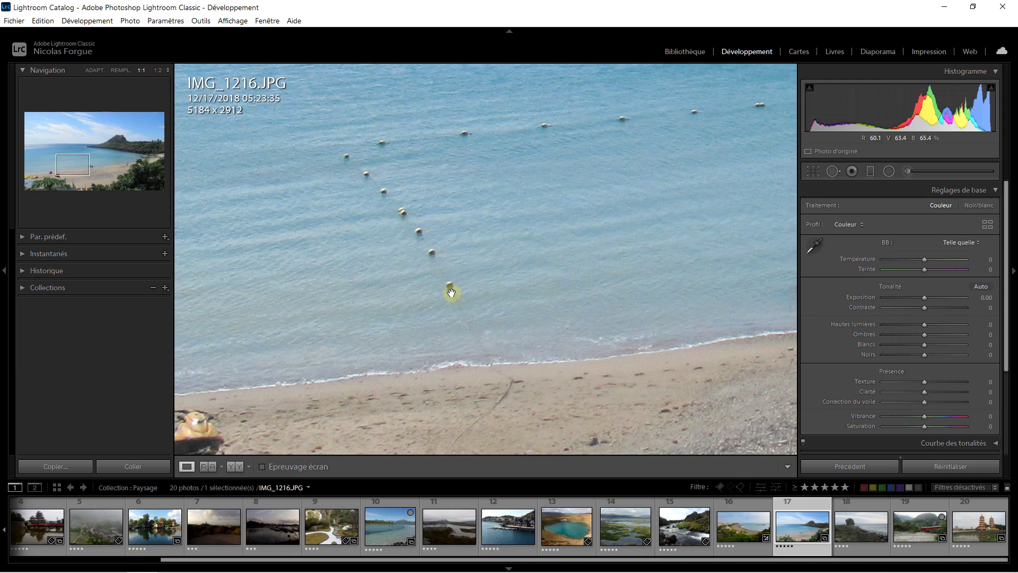
Activate Spot Removal in clone (Dupliquer) mode, try several feather values, and set the brush to size 34 and feather 0
{"action": "left_click", "coordinate": [833, 173]}
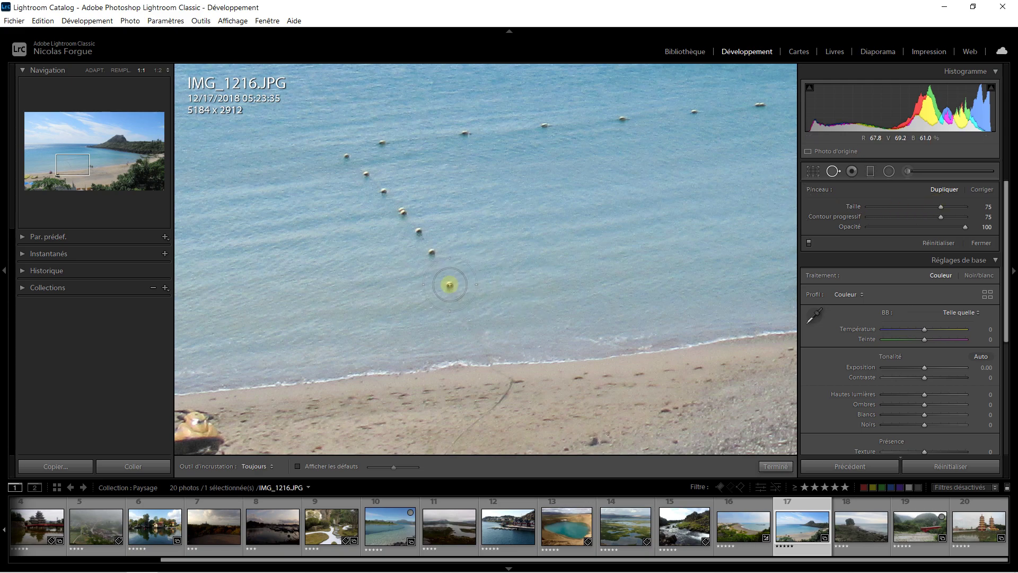
{"action": "left_click_drag", "start_coordinate": [924, 216], "coordinate": [838, 216]}
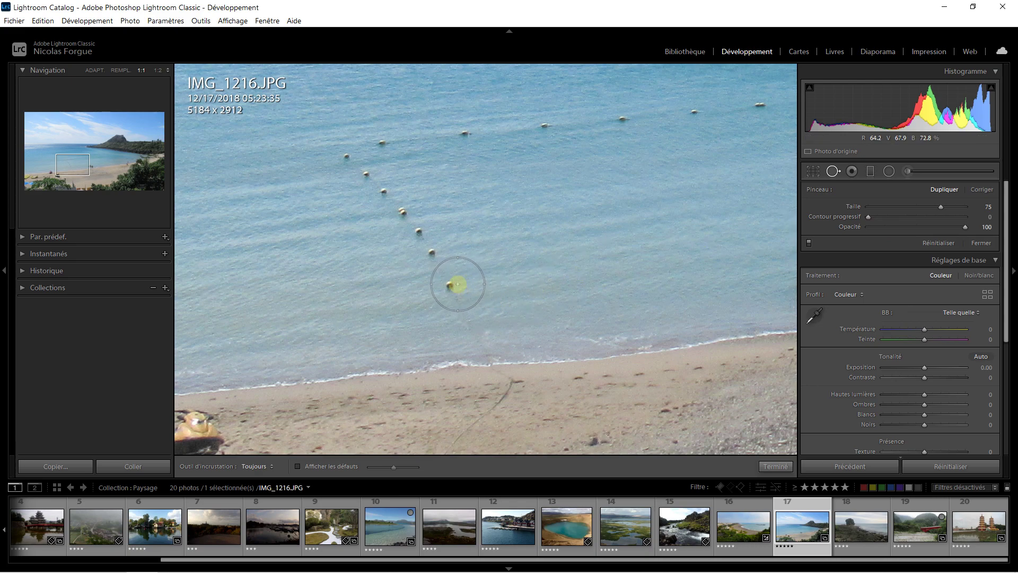
{"action": "left_click_drag", "start_coordinate": [869, 217], "coordinate": [966, 216]}
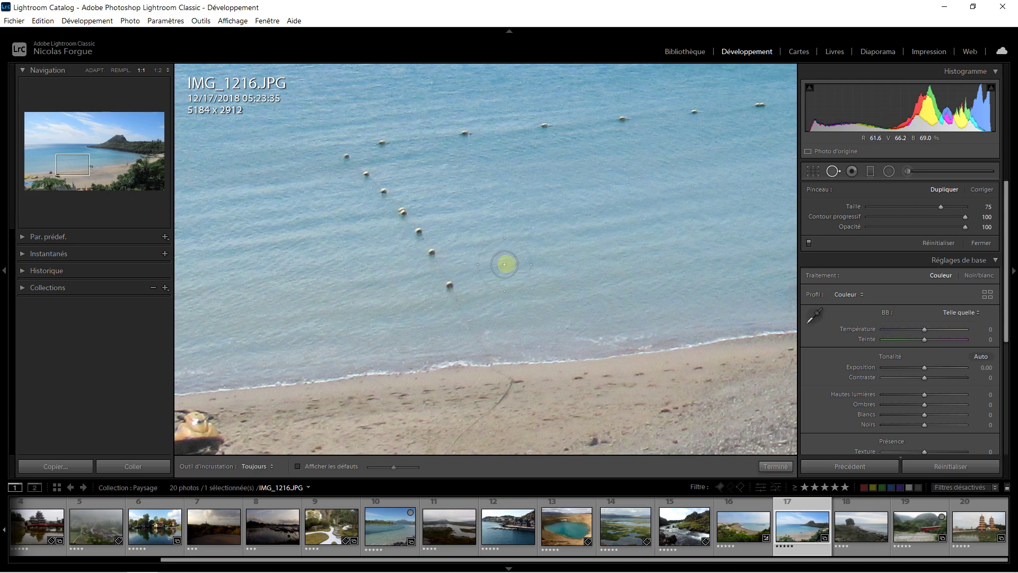
{"action": "mouse_move", "coordinate": [936, 218]}
{"action": "left_mouse_down"}
{"action": "mouse_move", "coordinate": [852, 219]}
{"action": "mouse_move", "coordinate": [902, 206]}
{"action": "left_mouse_up"}
{"action": "left_click", "coordinate": [908, 207]}
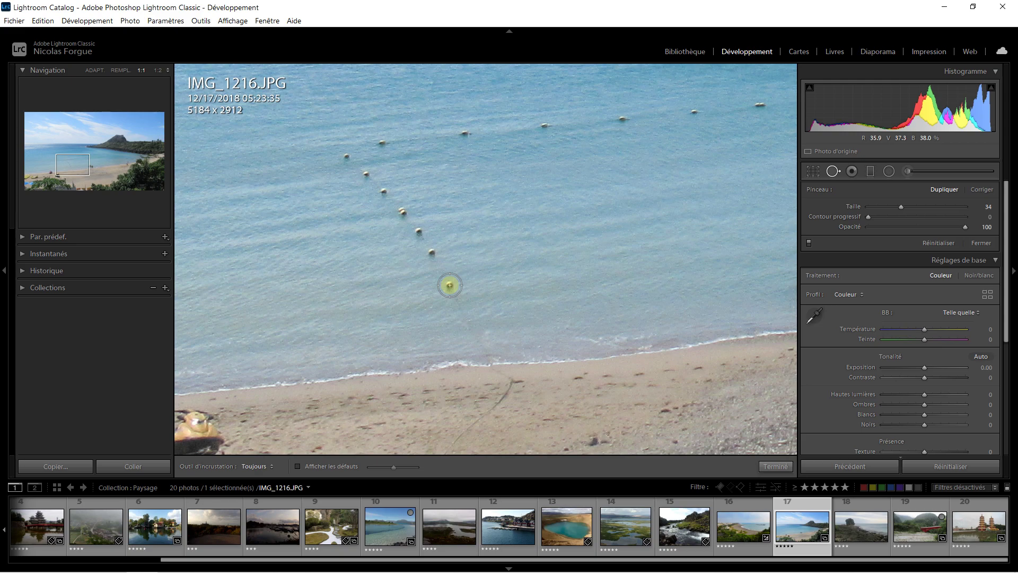
Try cloning clean water over the three buoys nearest the beach with repositioned source areas, and reset the photo's edits
{"action": "left_click", "coordinate": [451, 284]}
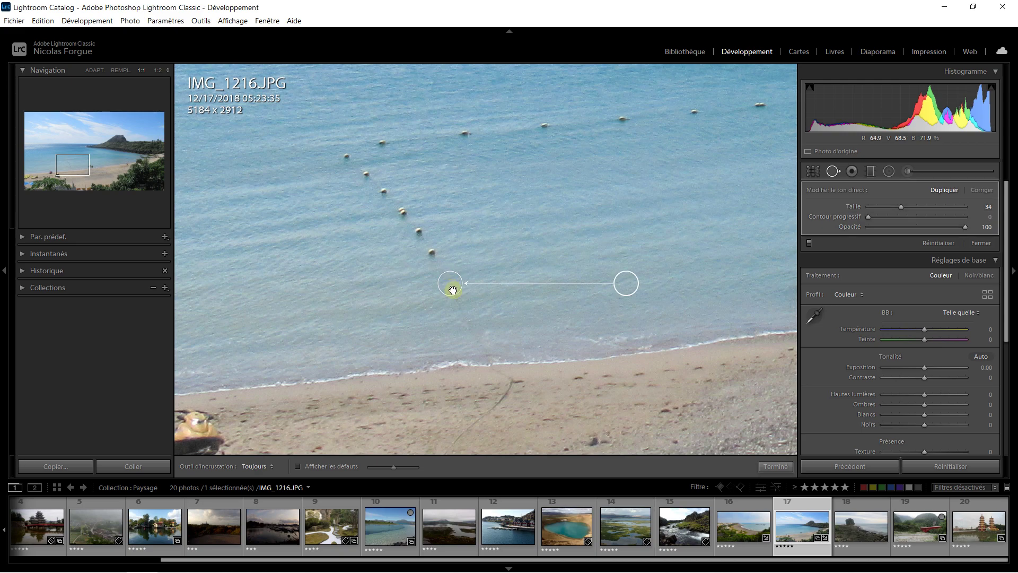
{"action": "mouse_move", "coordinate": [633, 277]}
{"action": "left_mouse_down"}
{"action": "mouse_move", "coordinate": [614, 227]}
{"action": "mouse_move", "coordinate": [614, 277]}
{"action": "mouse_move", "coordinate": [608, 250]}
{"action": "mouse_move", "coordinate": [628, 246]}
{"action": "mouse_move", "coordinate": [630, 269]}
{"action": "mouse_move", "coordinate": [582, 268]}
{"action": "mouse_move", "coordinate": [597, 255]}
{"action": "mouse_move", "coordinate": [548, 221]}
{"action": "mouse_move", "coordinate": [509, 268]}
{"action": "mouse_move", "coordinate": [518, 302]}
{"action": "mouse_move", "coordinate": [573, 281]}
{"action": "mouse_move", "coordinate": [573, 270]}
{"action": "mouse_move", "coordinate": [532, 281]}
{"action": "mouse_move", "coordinate": [566, 266]}
{"action": "mouse_move", "coordinate": [561, 274]}
{"action": "left_mouse_up"}
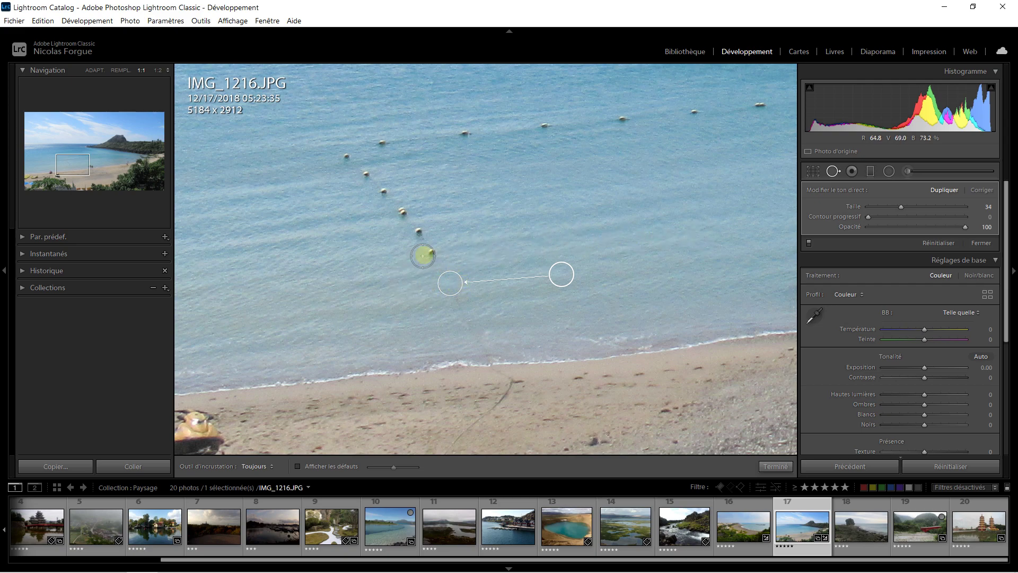
{"action": "left_click", "coordinate": [430, 253]}
{"action": "left_click_drag", "start_coordinate": [588, 251], "coordinate": [592, 228]}
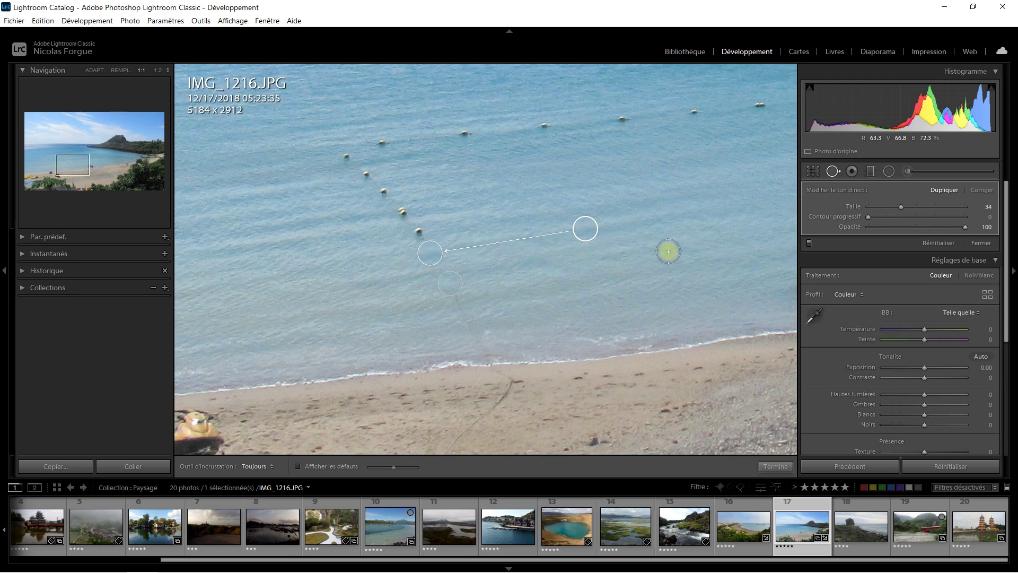
{"action": "key", "text": "slash"}
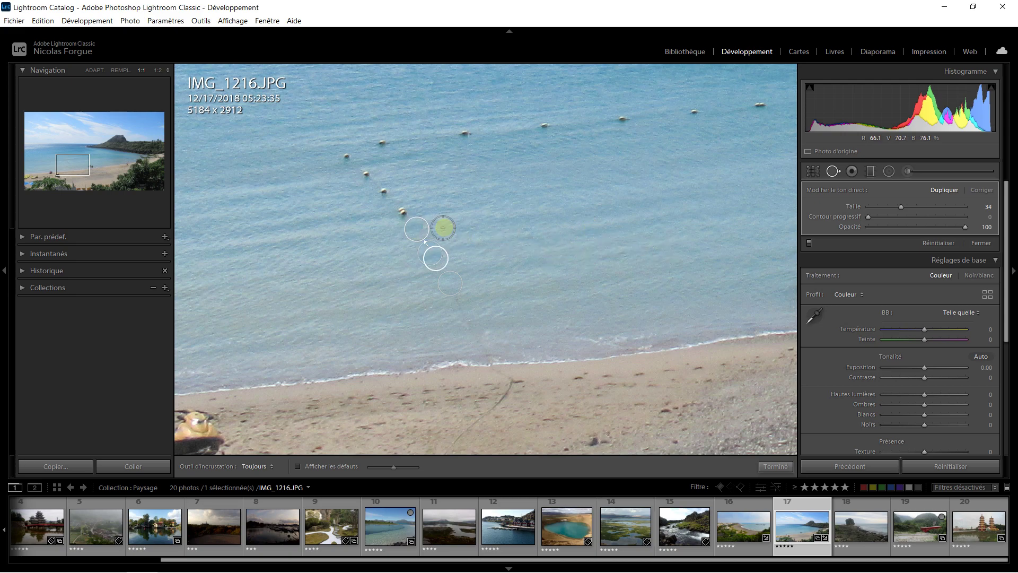
{"action": "left_click_drag", "start_coordinate": [459, 235], "coordinate": [464, 218]}
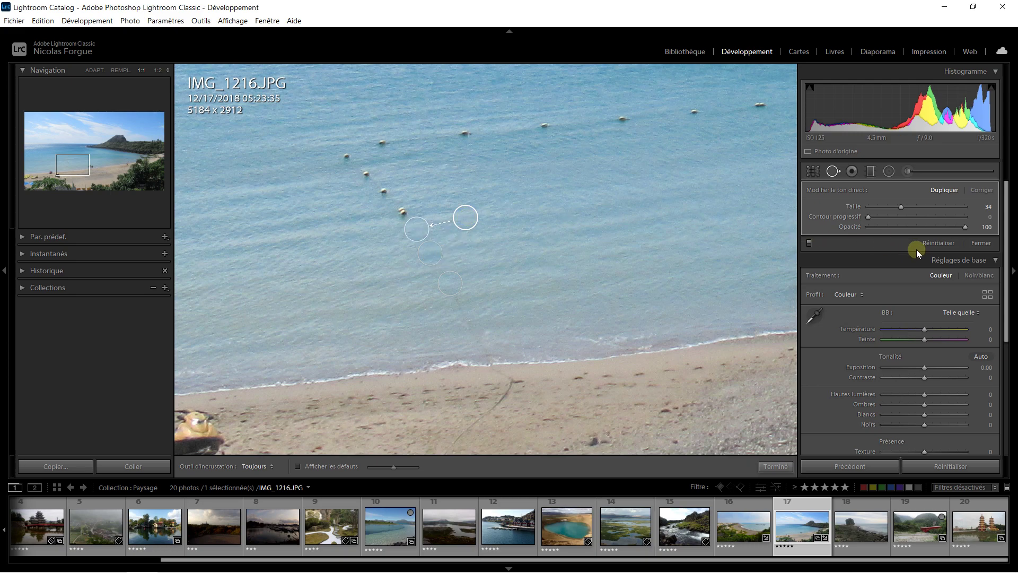
{"action": "left_click", "coordinate": [970, 243]}
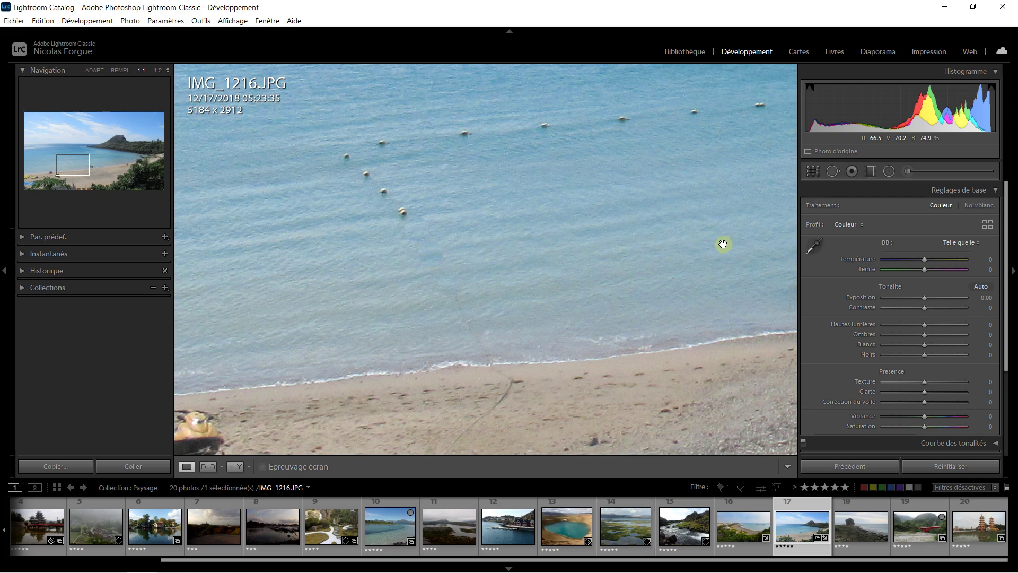
{"action": "left_click", "coordinate": [918, 462]}
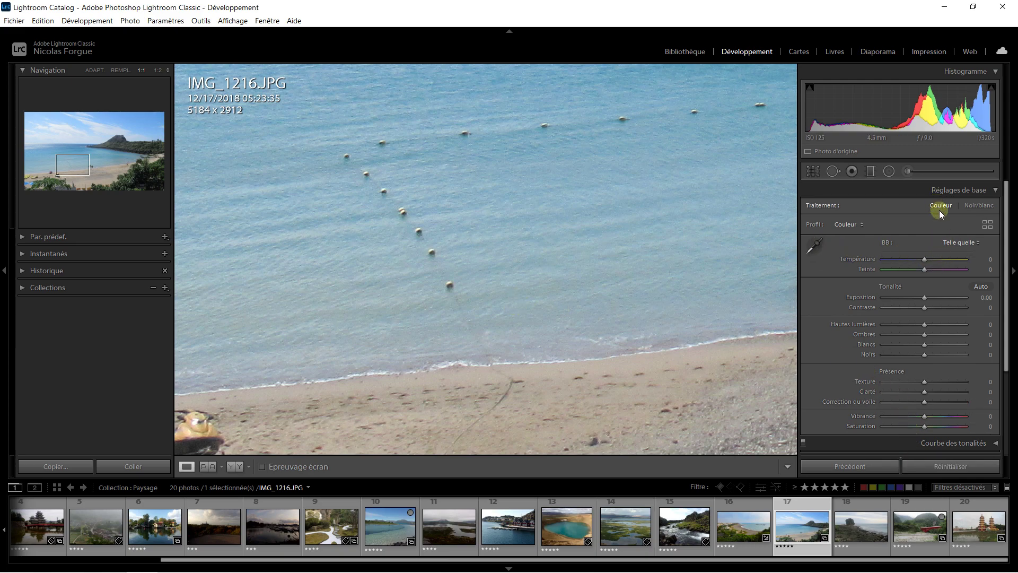
Set the clone brush to size 43 and feather 75, and clone clean water over the buoy nearest the beach
{"action": "left_click", "coordinate": [832, 172]}
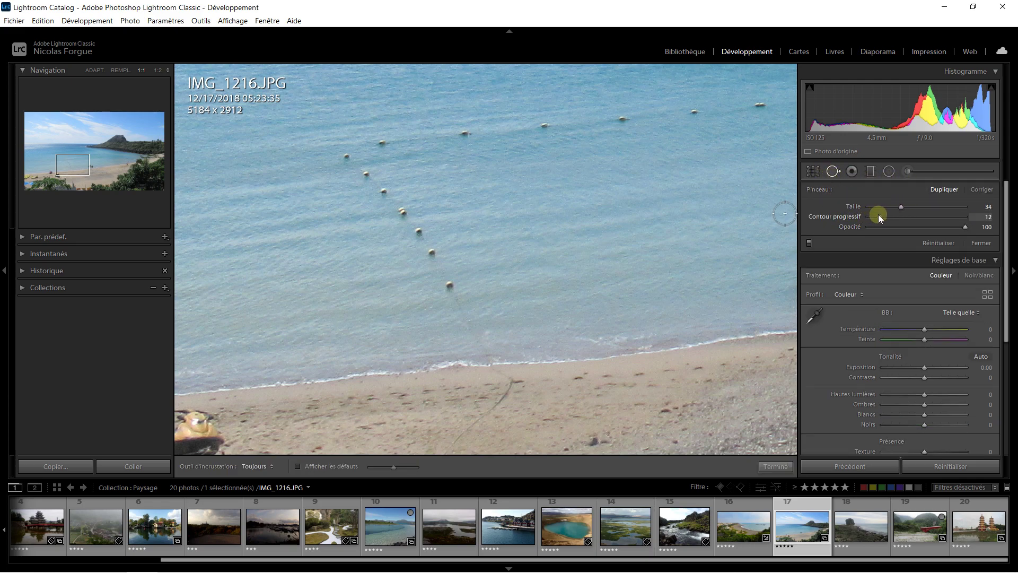
{"action": "left_click_drag", "start_coordinate": [901, 217], "coordinate": [939, 217]}
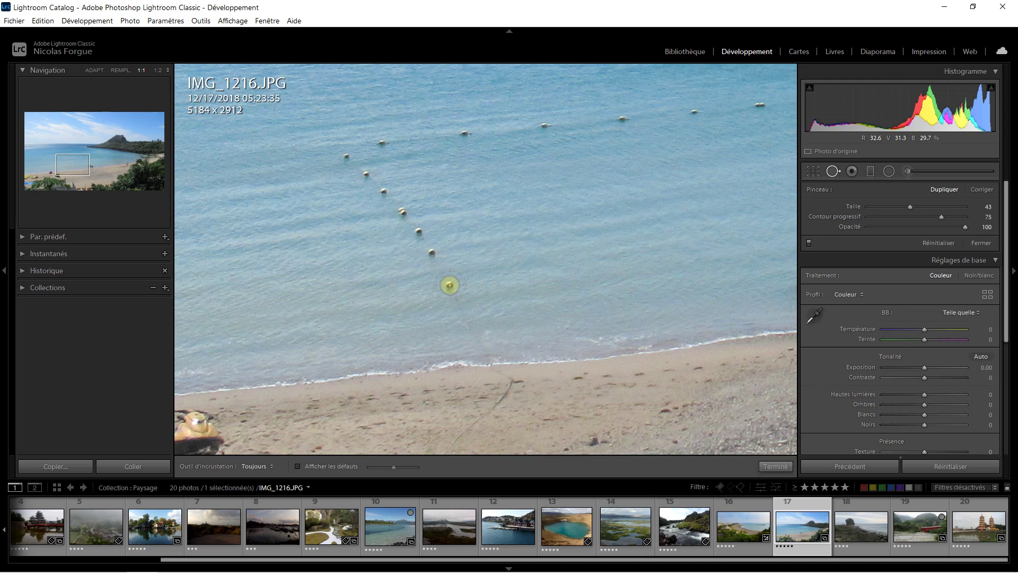
{"action": "left_click", "coordinate": [450, 284]}
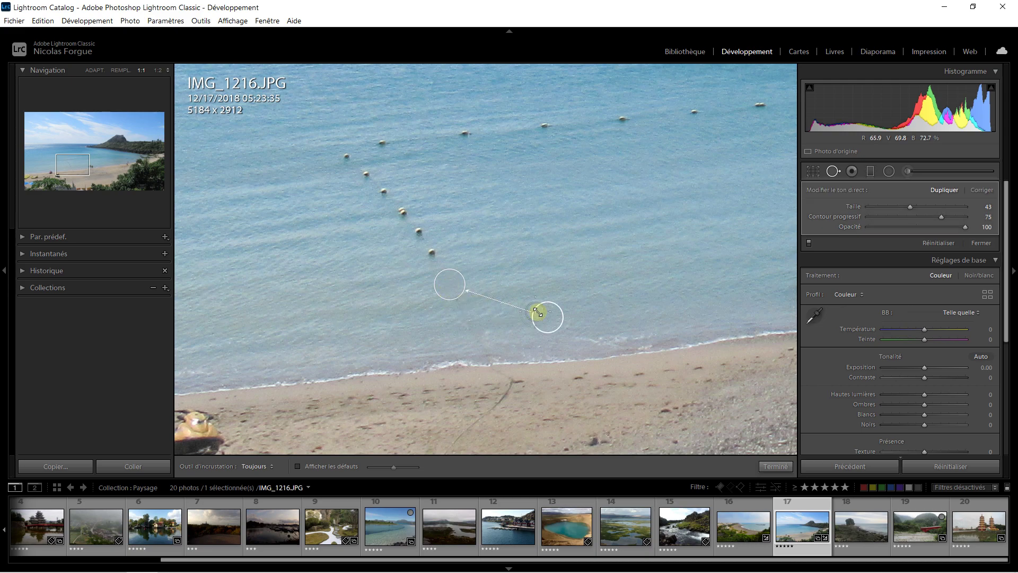
{"action": "mouse_move", "coordinate": [552, 317]}
{"action": "left_mouse_down"}
{"action": "mouse_move", "coordinate": [552, 300]}
{"action": "mouse_move", "coordinate": [542, 312]}
{"action": "left_mouse_up"}
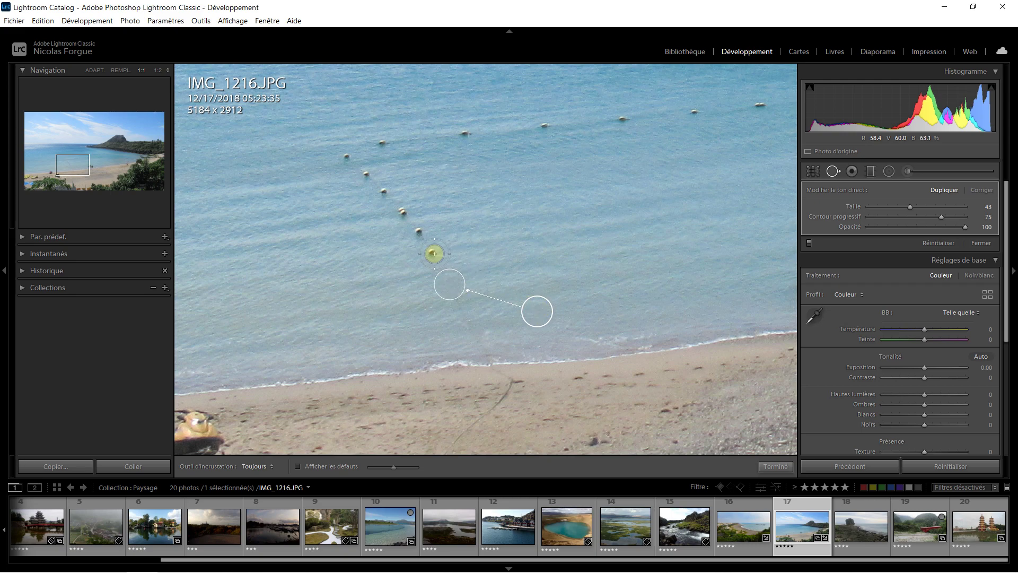
Clone clean water over the next three buoys up the line, moving each source circle to a matching patch of sea
{"action": "left_click", "coordinate": [430, 252]}
{"action": "left_click_drag", "start_coordinate": [579, 252], "coordinate": [579, 243]}
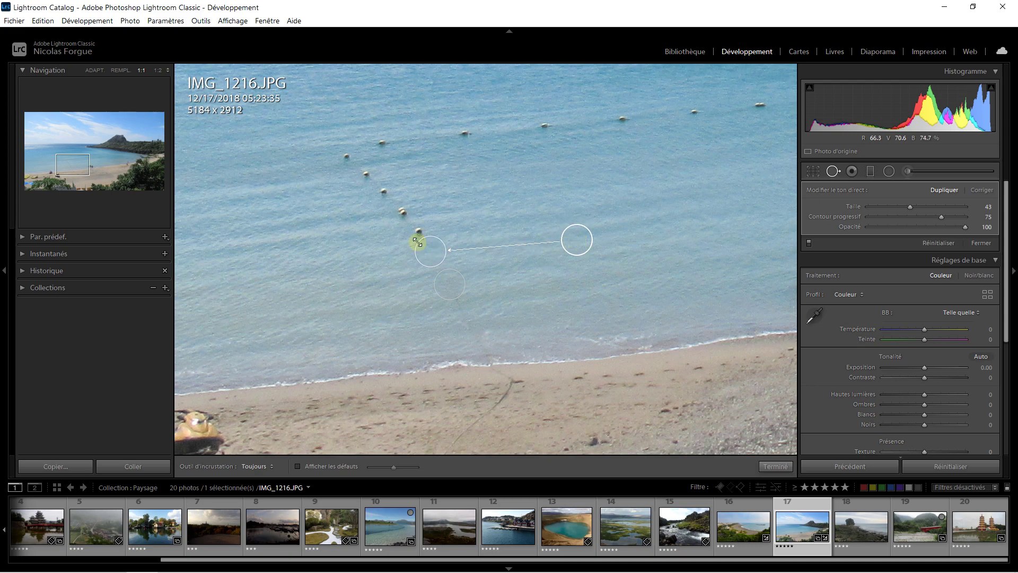
{"action": "left_click_drag", "start_coordinate": [419, 232], "coordinate": [455, 204]}
{"action": "left_click_drag", "start_coordinate": [465, 200], "coordinate": [517, 200]}
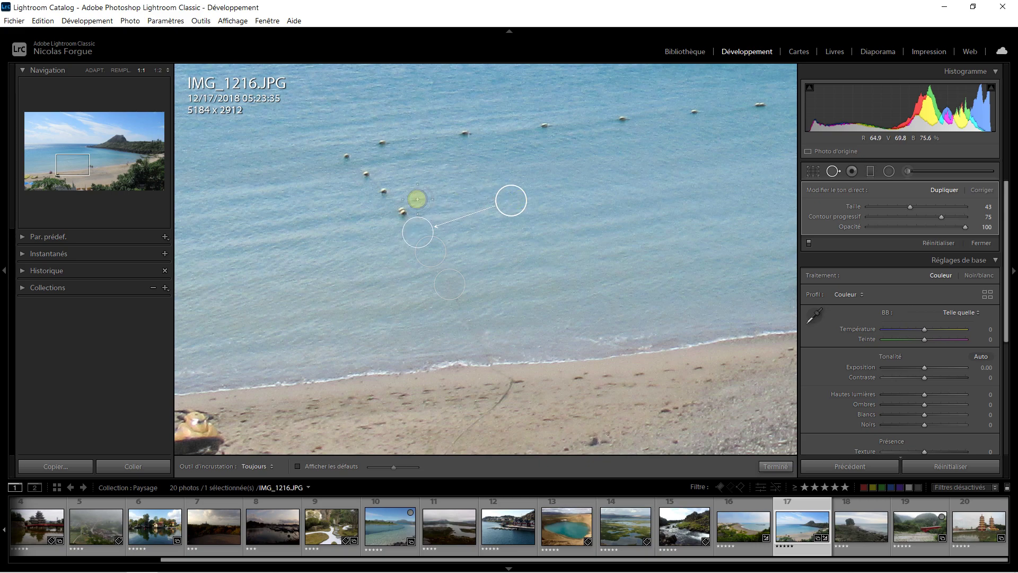
{"action": "left_click", "coordinate": [400, 210]}
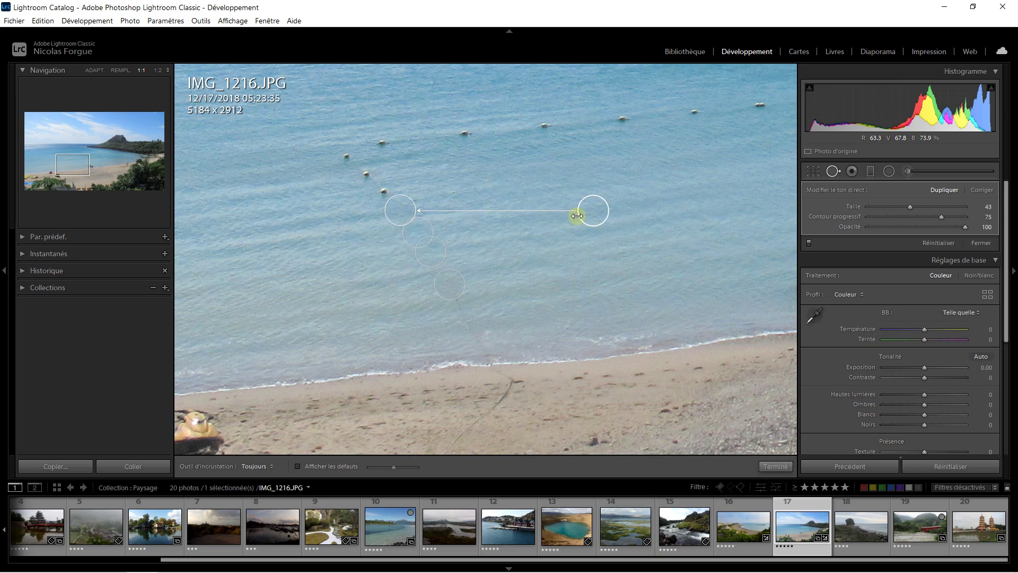
{"action": "mouse_move", "coordinate": [592, 212]}
{"action": "left_mouse_down"}
{"action": "mouse_move", "coordinate": [480, 212]}
{"action": "mouse_move", "coordinate": [500, 242]}
{"action": "left_mouse_up"}
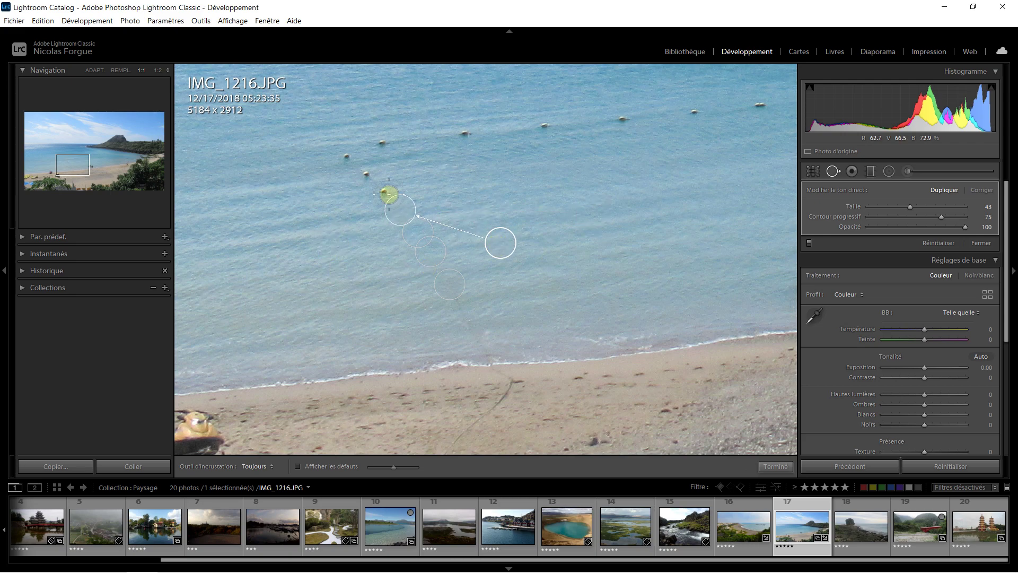
Clone clean water over six more buoys around the bend and along the upper row, and reset the photo's edits
{"action": "left_click", "coordinate": [383, 191]}
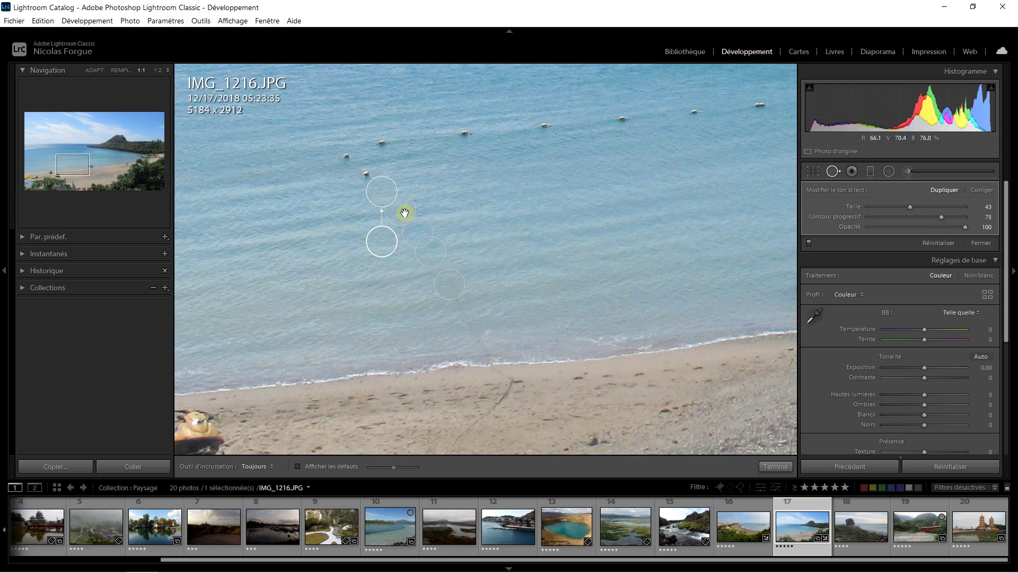
{"action": "left_click", "coordinate": [366, 174]}
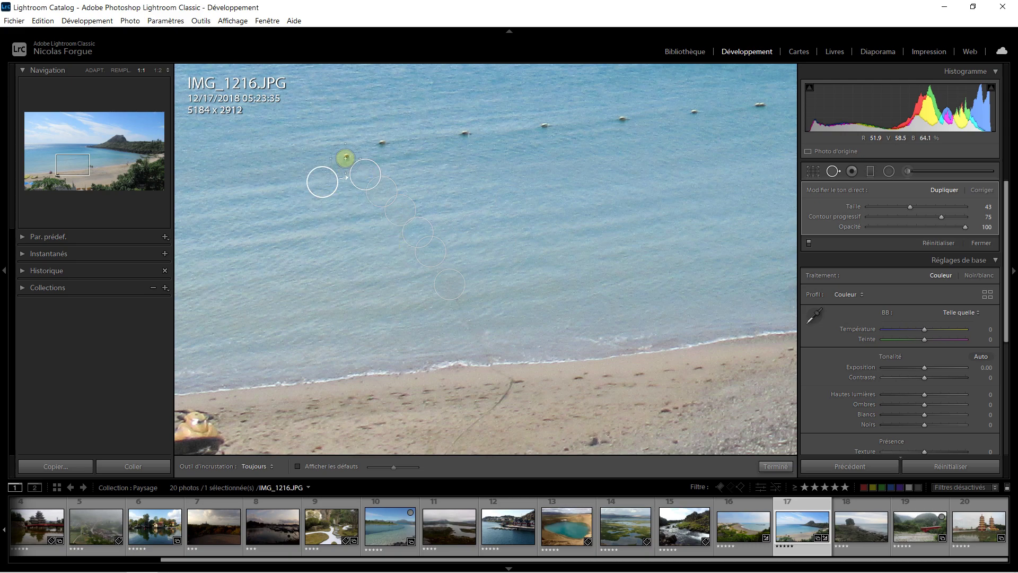
{"action": "left_click", "coordinate": [345, 156]}
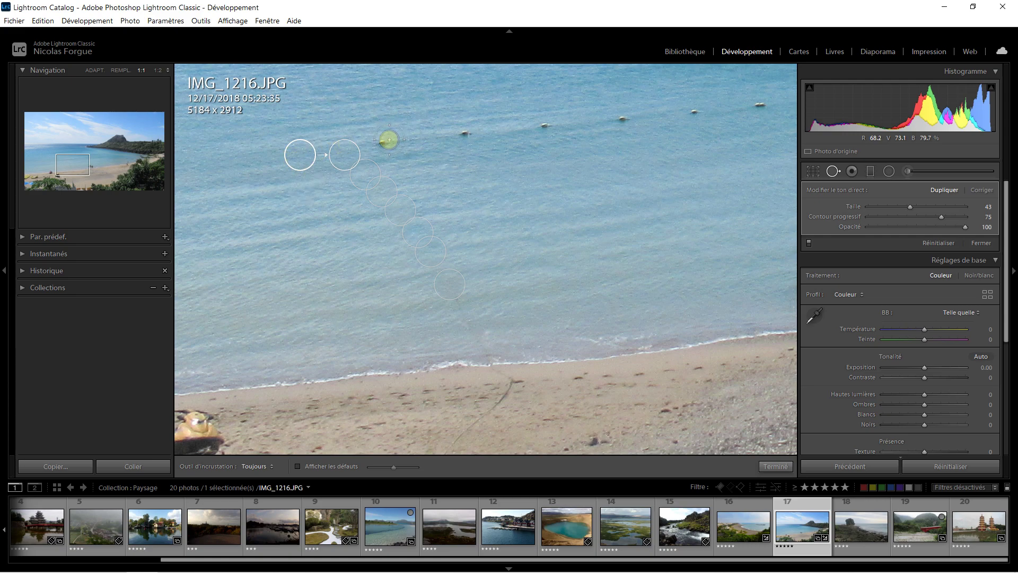
{"action": "left_click", "coordinate": [382, 142]}
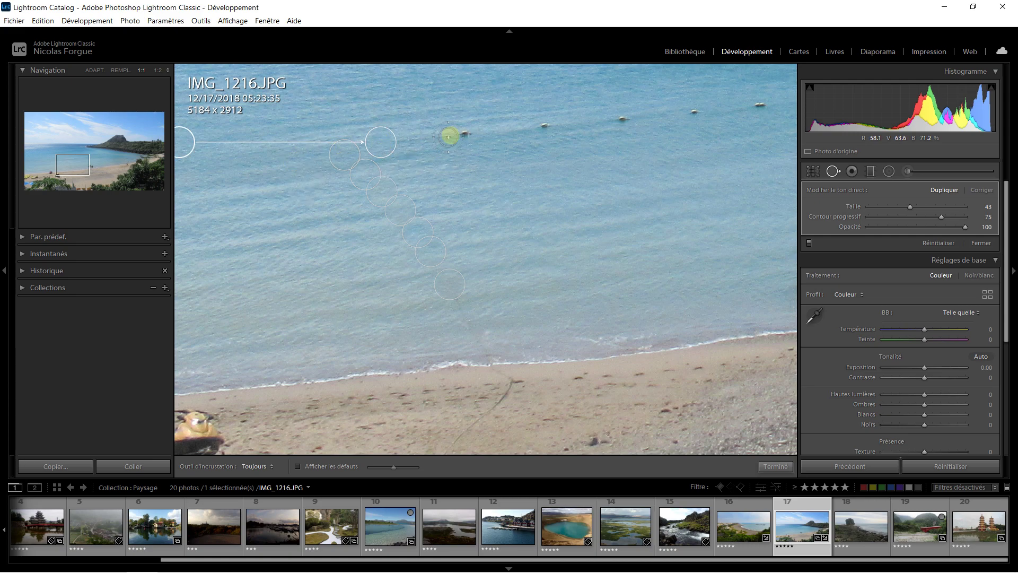
{"action": "left_click", "coordinate": [464, 134]}
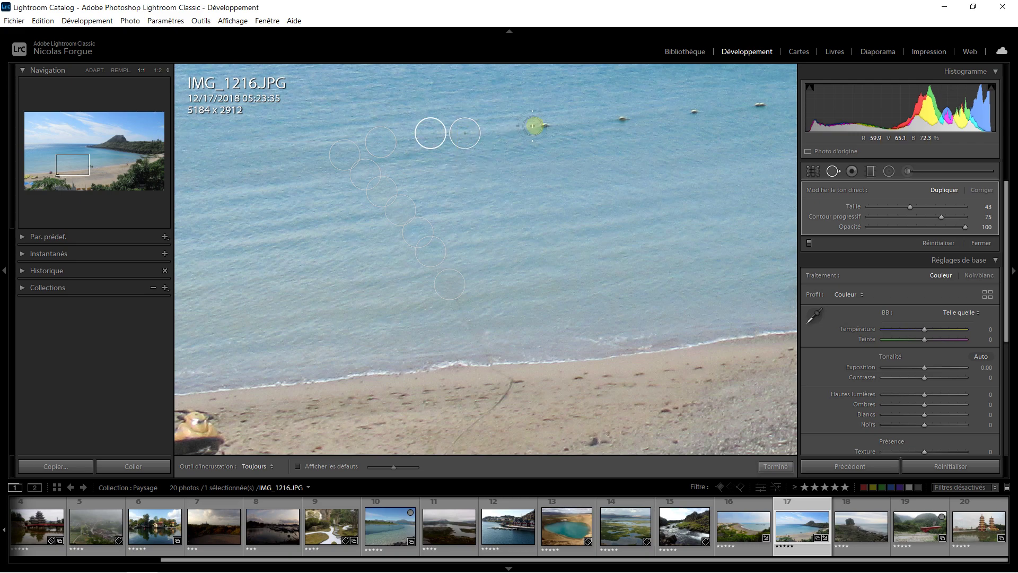
{"action": "left_click", "coordinate": [547, 124]}
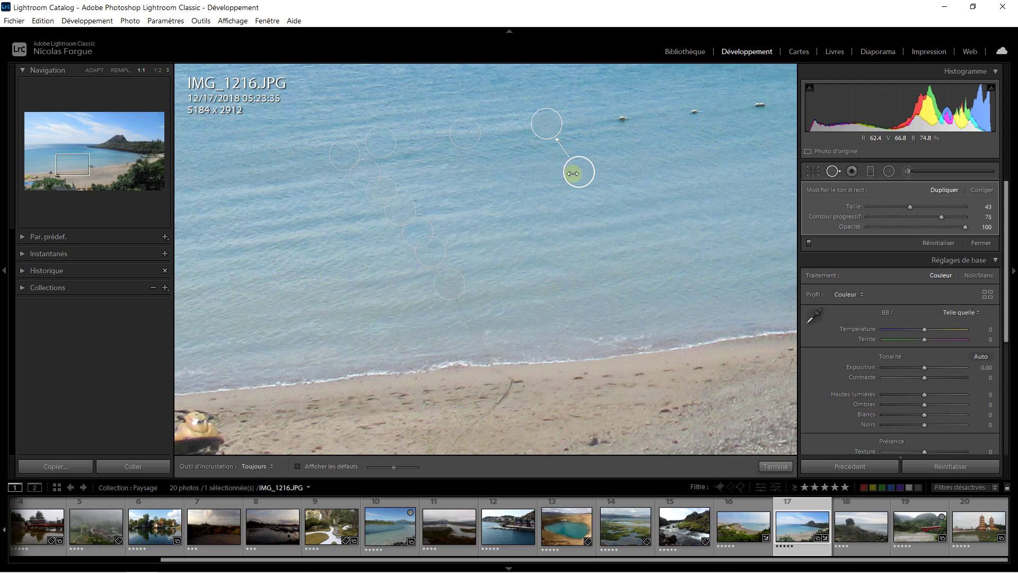
{"action": "left_click", "coordinate": [979, 244]}
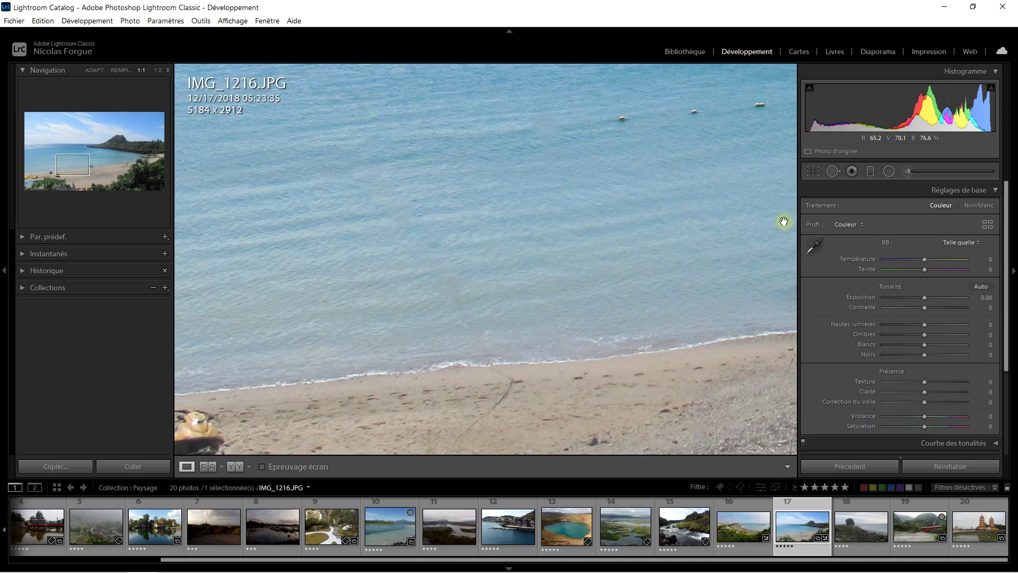
{"action": "left_click", "coordinate": [928, 465]}
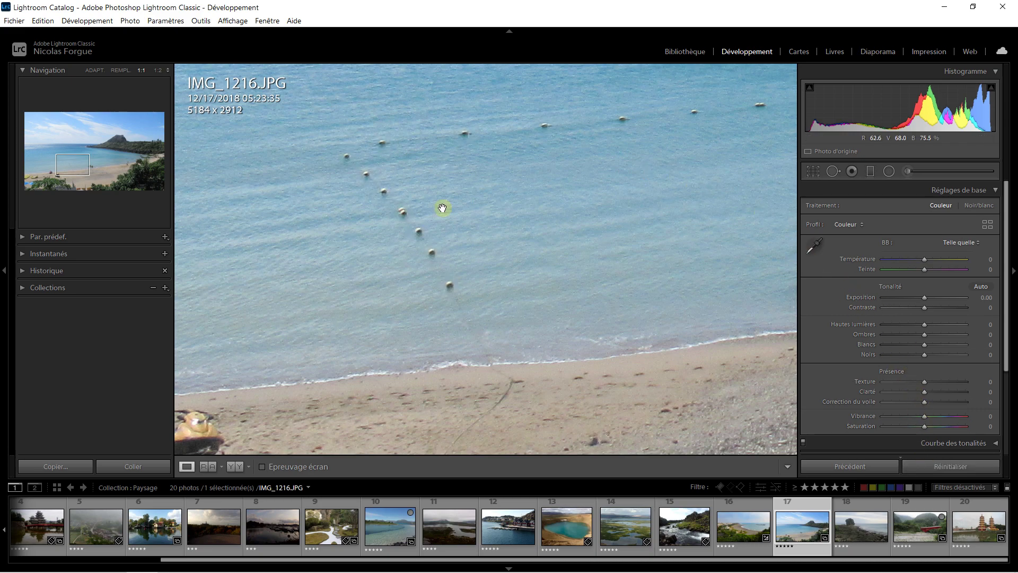
Duplicate the buoy nearest the beach onto the water just below it by cloning with the buoy as the source
{"action": "left_click", "coordinate": [833, 171]}
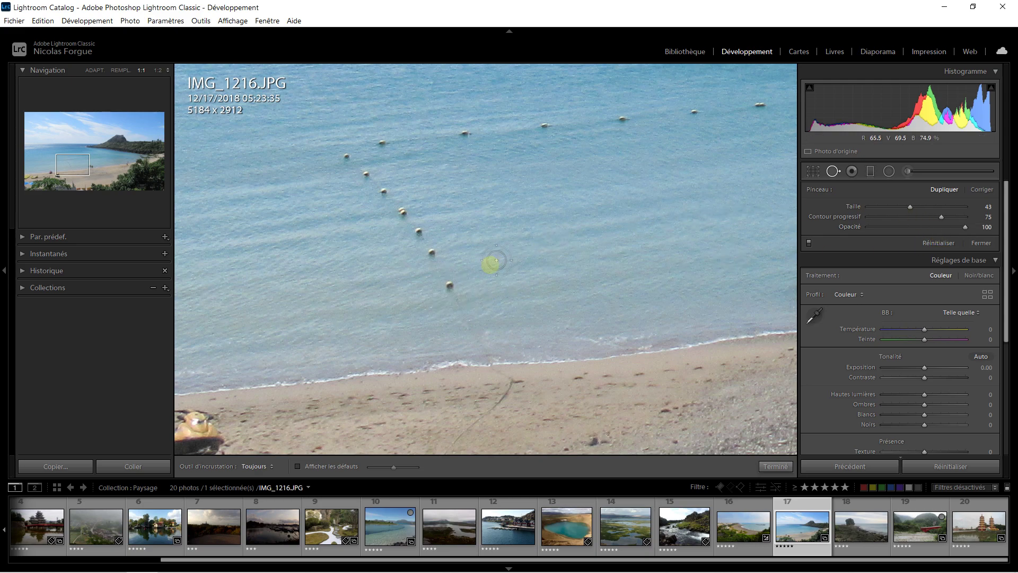
{"action": "left_click", "coordinate": [465, 319]}
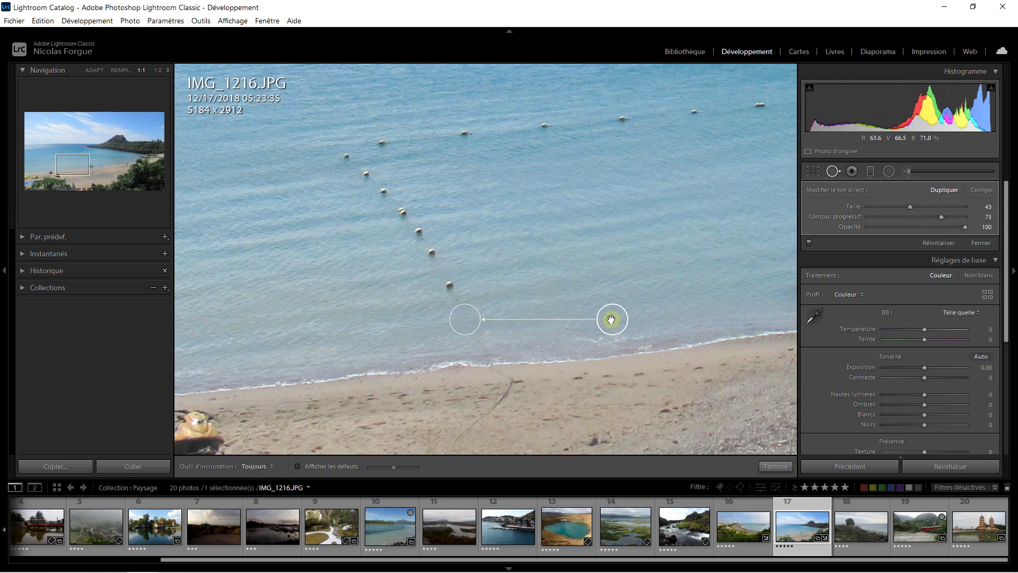
{"action": "mouse_move", "coordinate": [605, 312]}
{"action": "left_mouse_down"}
{"action": "mouse_move", "coordinate": [501, 281]}
{"action": "mouse_move", "coordinate": [452, 285]}
{"action": "mouse_move", "coordinate": [516, 294]}
{"action": "mouse_move", "coordinate": [534, 313]}
{"action": "mouse_move", "coordinate": [543, 296]}
{"action": "mouse_move", "coordinate": [543, 305]}
{"action": "mouse_move", "coordinate": [492, 281]}
{"action": "mouse_move", "coordinate": [451, 282]}
{"action": "left_mouse_up"}
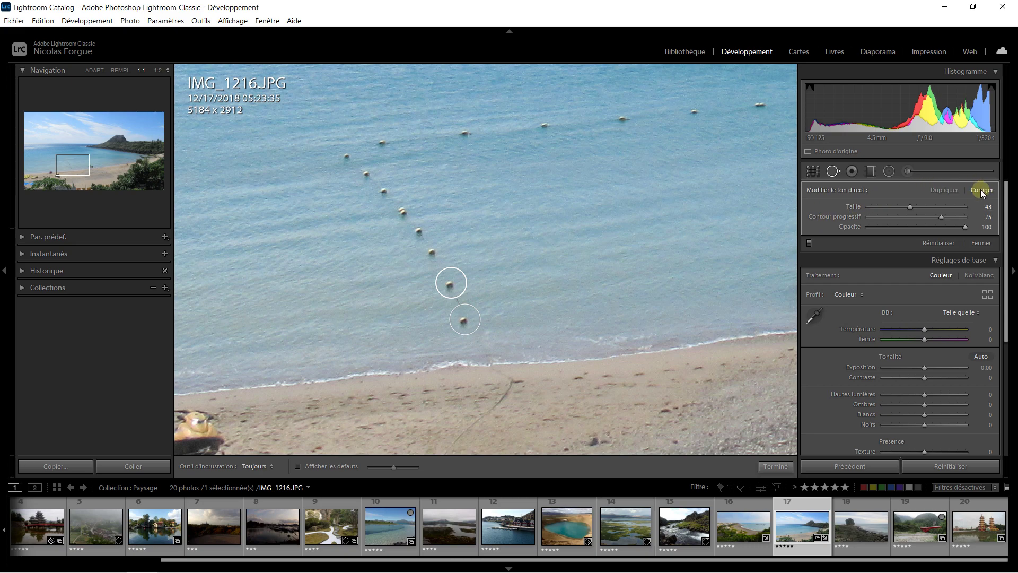
Heal one buoy copy onto the water near the shoreline and three in a row branching left from the line, using existing buoys as sources
{"action": "left_click", "coordinate": [500, 337]}
{"action": "mouse_move", "coordinate": [470, 345]}
{"action": "left_mouse_down"}
{"action": "mouse_move", "coordinate": [454, 341]}
{"action": "mouse_move", "coordinate": [452, 292]}
{"action": "left_mouse_up"}
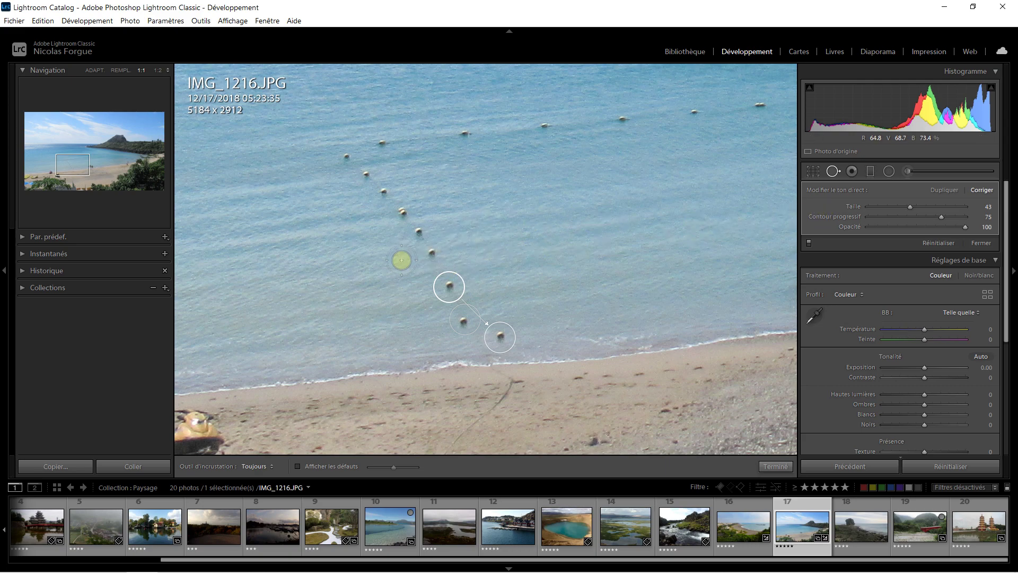
{"action": "left_click", "coordinate": [379, 265]}
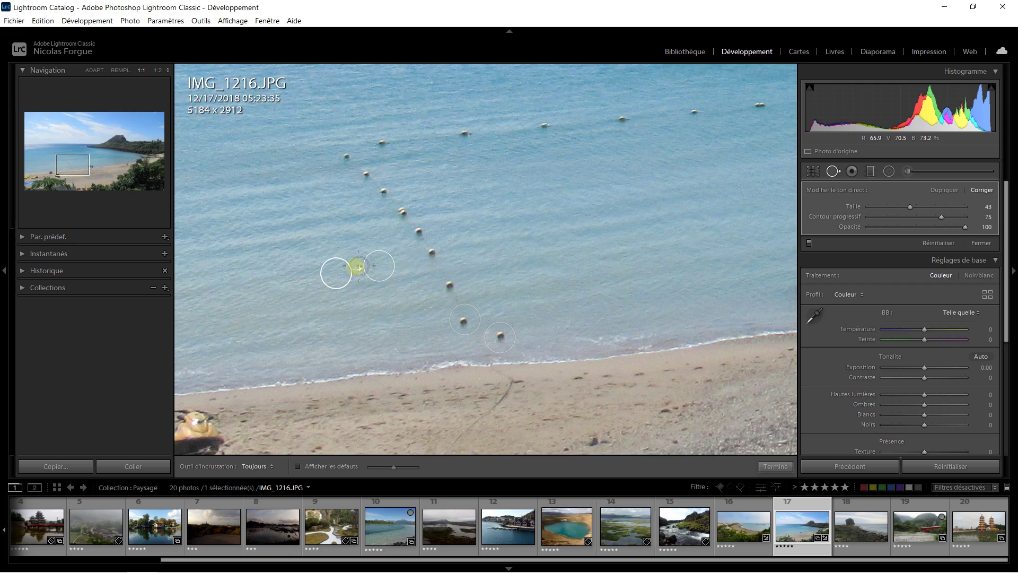
{"action": "left_click_drag", "start_coordinate": [336, 273], "coordinate": [431, 252]}
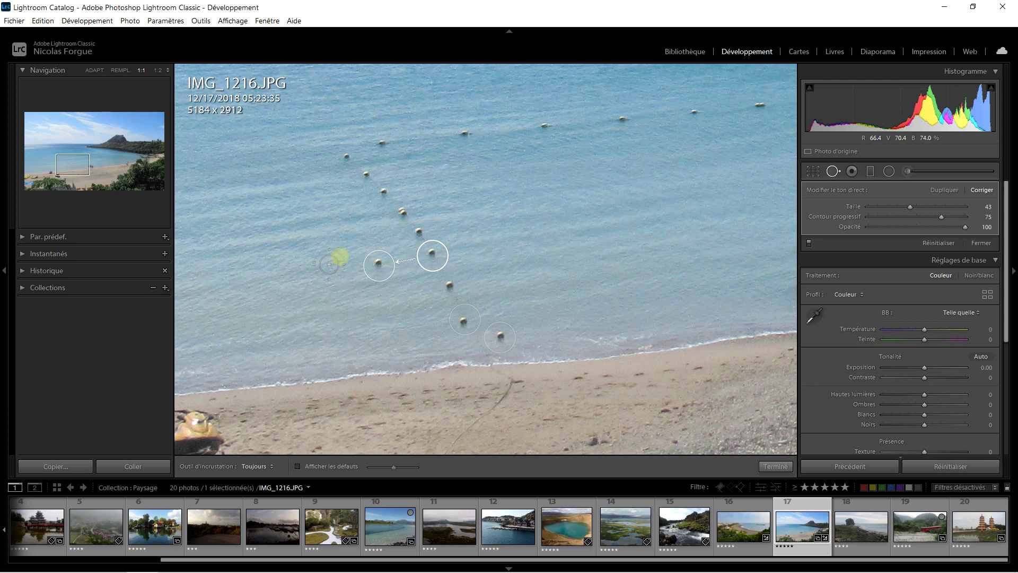
{"action": "left_click", "coordinate": [395, 244]}
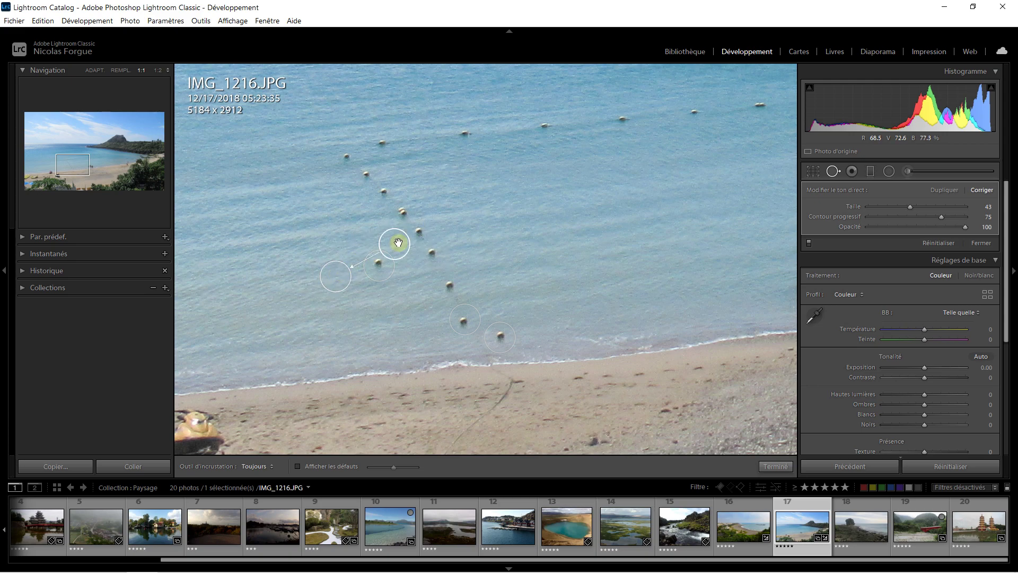
{"action": "left_click_drag", "start_coordinate": [390, 246], "coordinate": [413, 236]}
{"action": "left_click", "coordinate": [291, 285]}
{"action": "left_click_drag", "start_coordinate": [204, 285], "coordinate": [384, 195]}
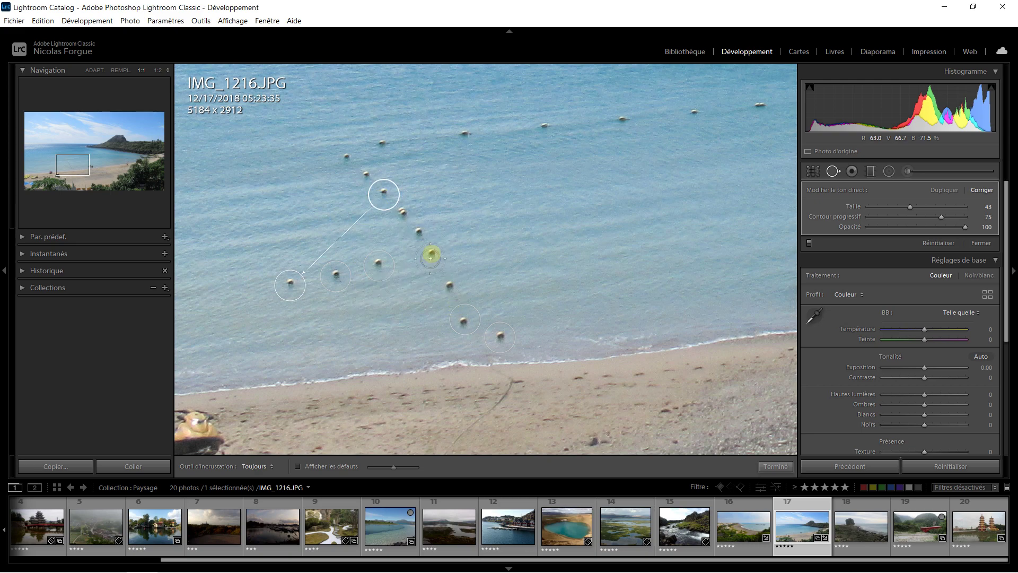
Clone clean water over the small dark rock above the bathers, using clone mode with size 67, feather 75 and opacity 100
{"action": "left_click_drag", "start_coordinate": [79, 166], "coordinate": [121, 161]}
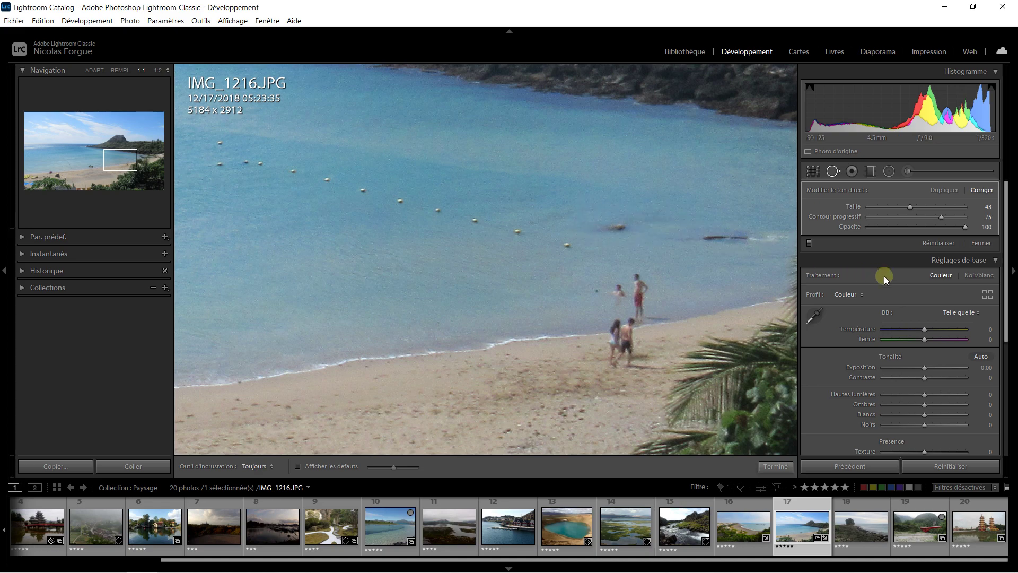
{"action": "left_click", "coordinate": [944, 190]}
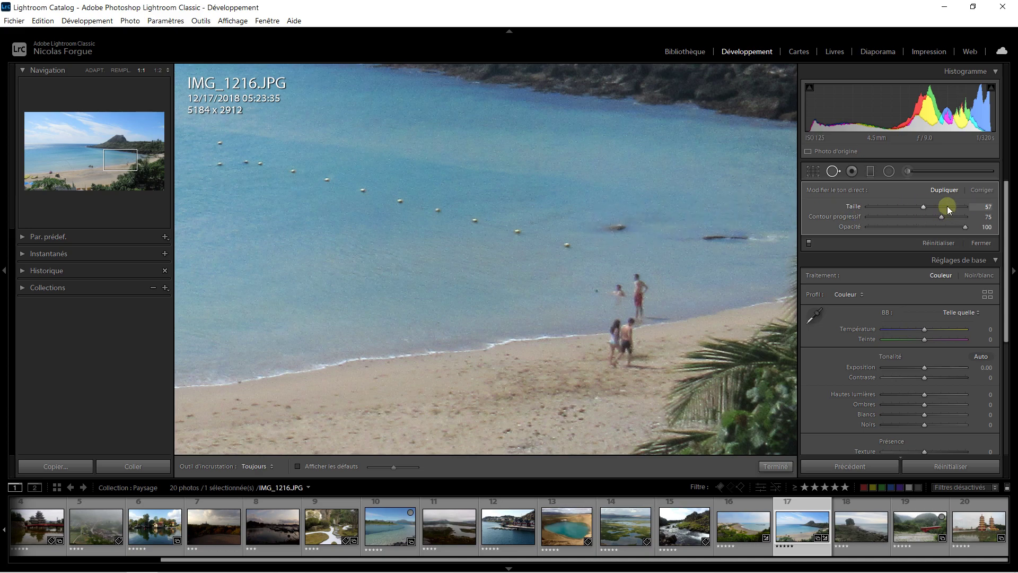
{"action": "left_click_drag", "start_coordinate": [932, 206], "coordinate": [935, 206]}
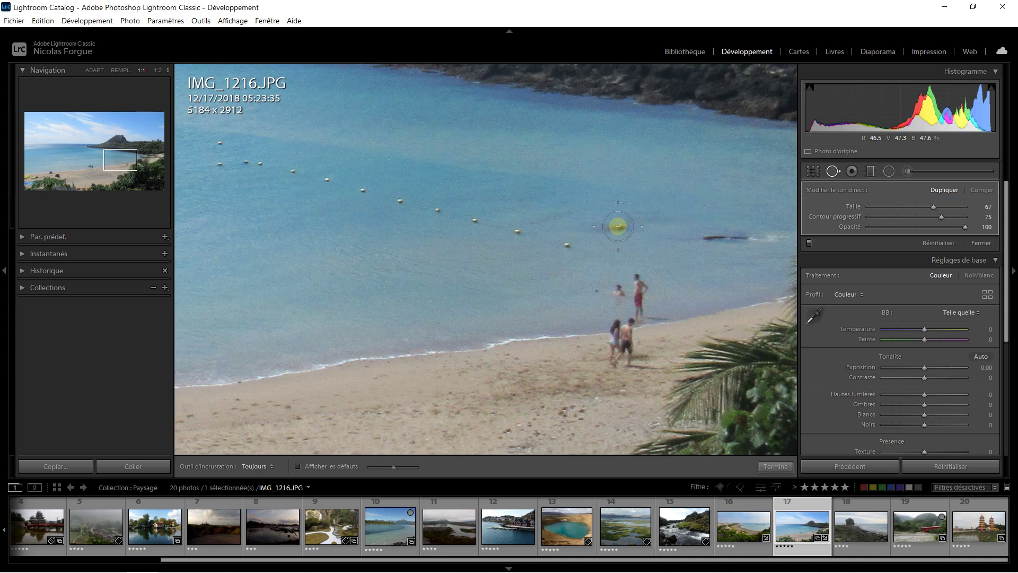
{"action": "left_click", "coordinate": [617, 227]}
{"action": "left_click_drag", "start_coordinate": [527, 220], "coordinate": [568, 199]}
{"action": "left_click_drag", "start_coordinate": [623, 235], "coordinate": [648, 241]}
Clone clean water over the long dark rock beside it with two overlapping spots, and close the Spot Removal tool
{"action": "left_click", "coordinate": [701, 234]}
{"action": "mouse_move", "coordinate": [546, 243]}
{"action": "left_mouse_down"}
{"action": "mouse_move", "coordinate": [601, 236]}
{"action": "mouse_move", "coordinate": [605, 225]}
{"action": "mouse_move", "coordinate": [627, 243]}
{"action": "mouse_move", "coordinate": [548, 242]}
{"action": "left_mouse_up"}
{"action": "left_click_drag", "start_coordinate": [626, 169], "coordinate": [725, 183]}
{"action": "left_click", "coordinate": [737, 235]}
{"action": "left_click_drag", "start_coordinate": [667, 255], "coordinate": [651, 189]}
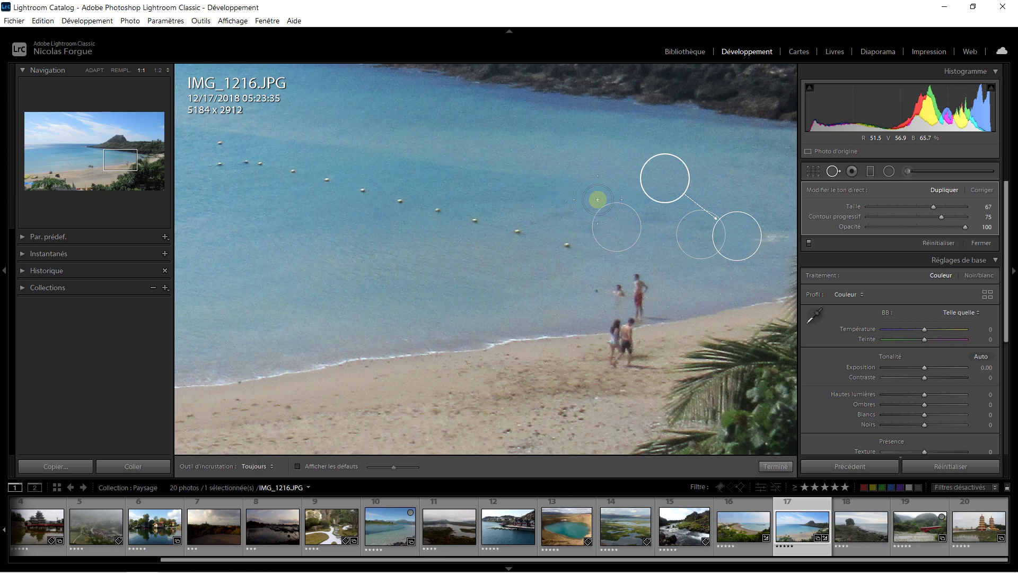
{"action": "left_click", "coordinate": [598, 224]}
{"action": "left_click", "coordinate": [980, 244]}
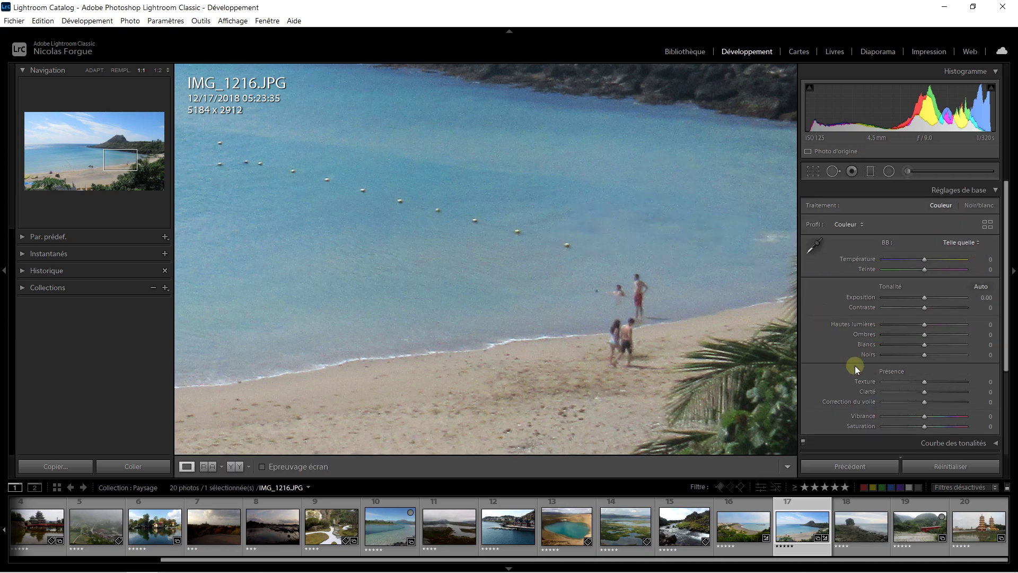
Examine the retouched photo fitted to the view and at 1:4 and 1:2 zoom, and compare before and after side by side
{"action": "left_click_drag", "start_coordinate": [108, 159], "coordinate": [77, 166]}
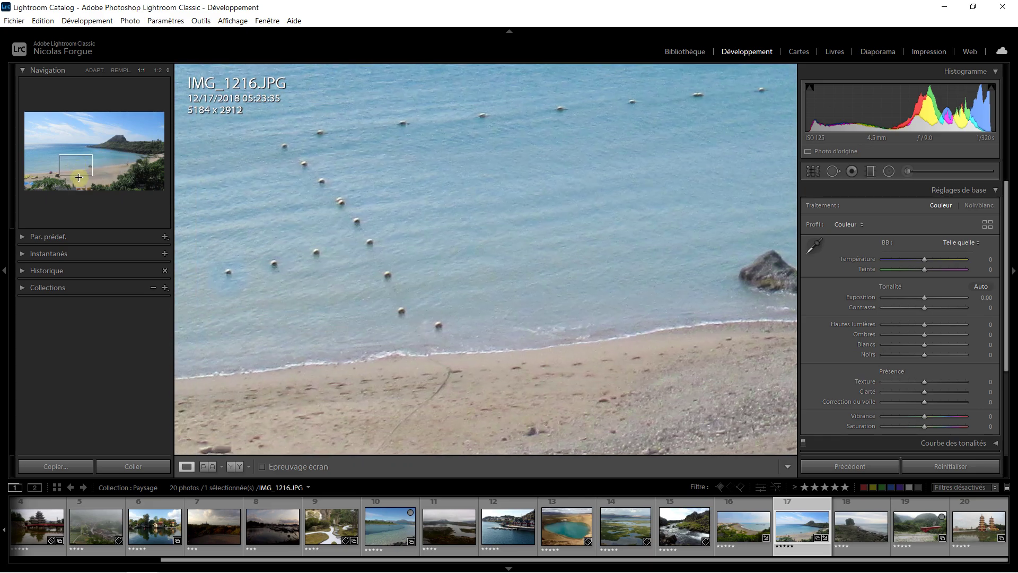
{"action": "left_click", "coordinate": [97, 71]}
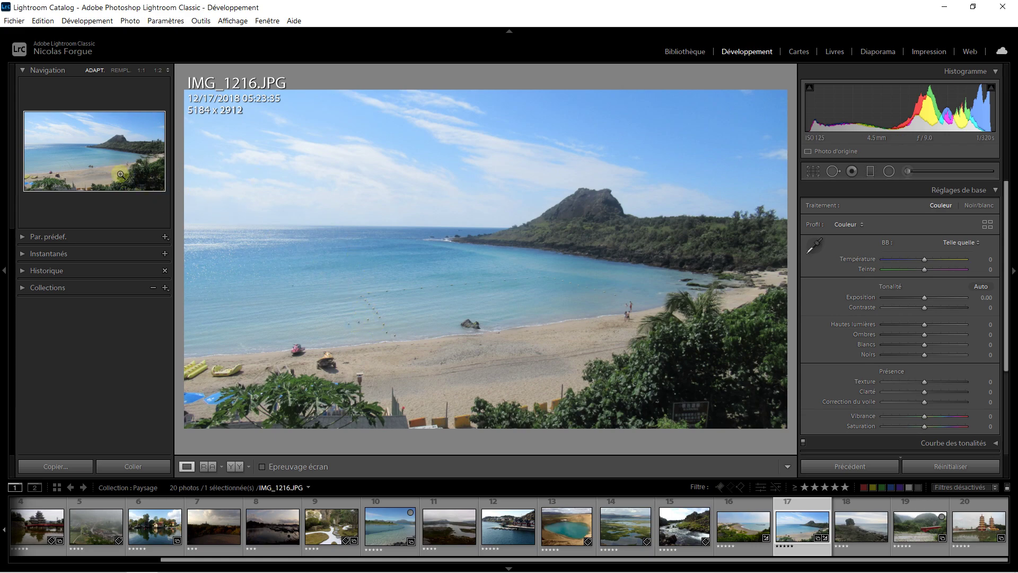
{"action": "left_click", "coordinate": [163, 72]}
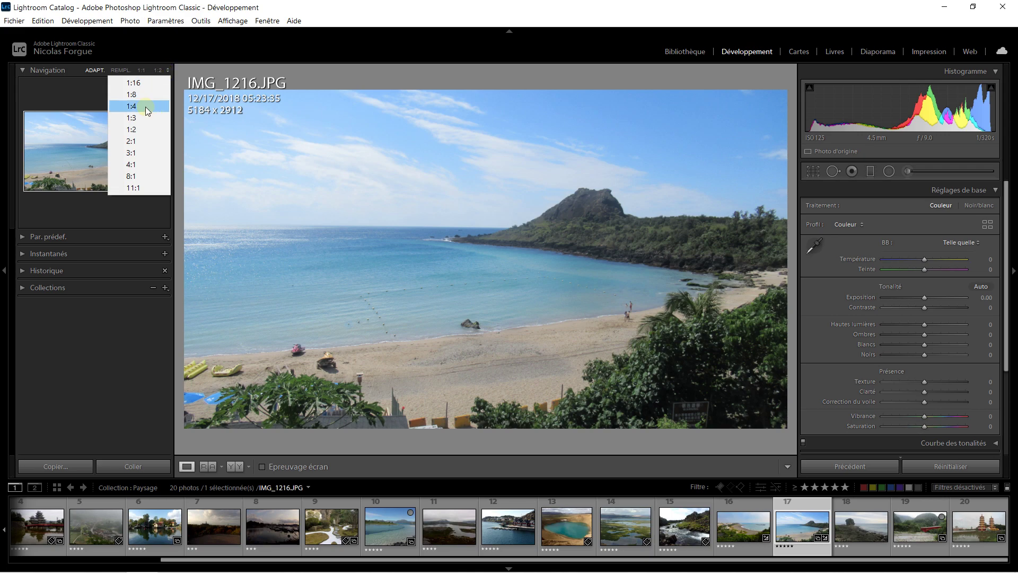
{"action": "left_click", "coordinate": [148, 94]}
{"action": "left_click", "coordinate": [166, 72]}
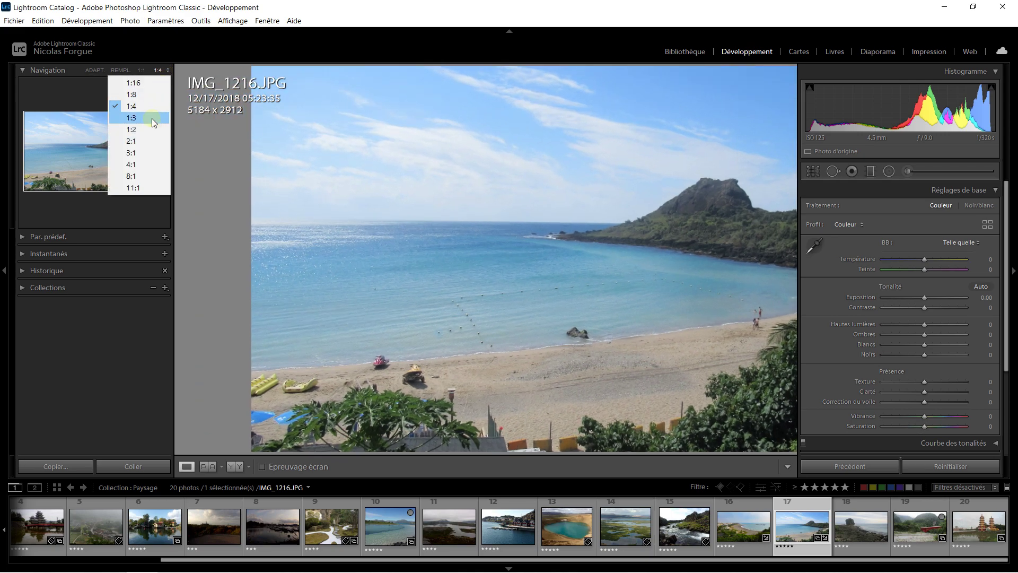
{"action": "left_click", "coordinate": [148, 125]}
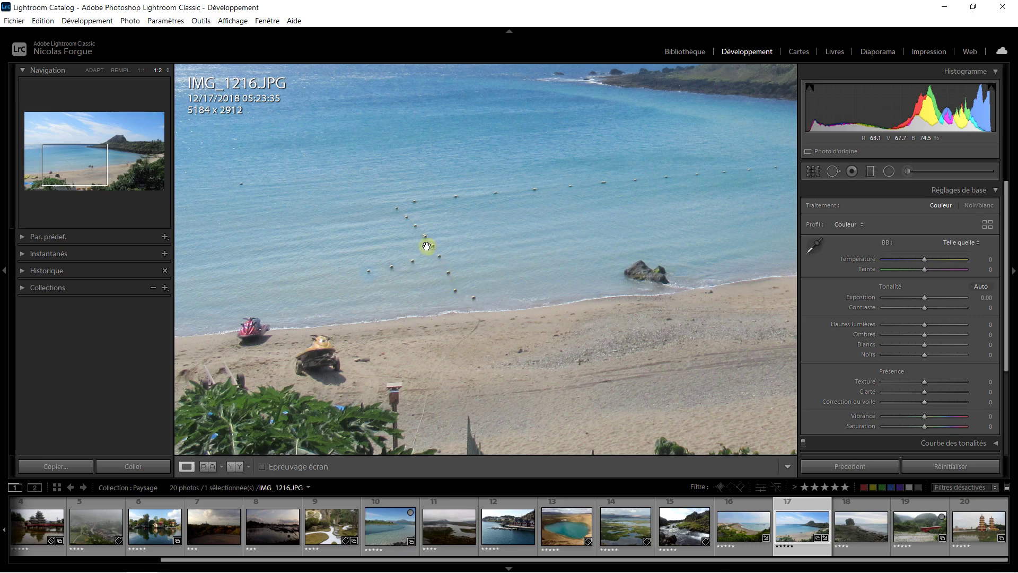
{"action": "key", "text": "y"}
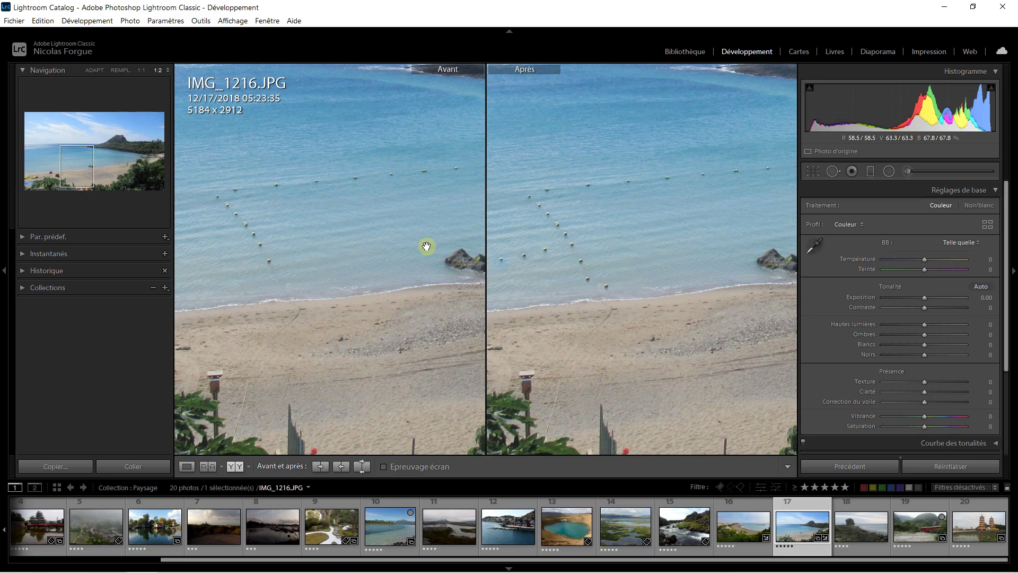
{"action": "key", "text": "y"}
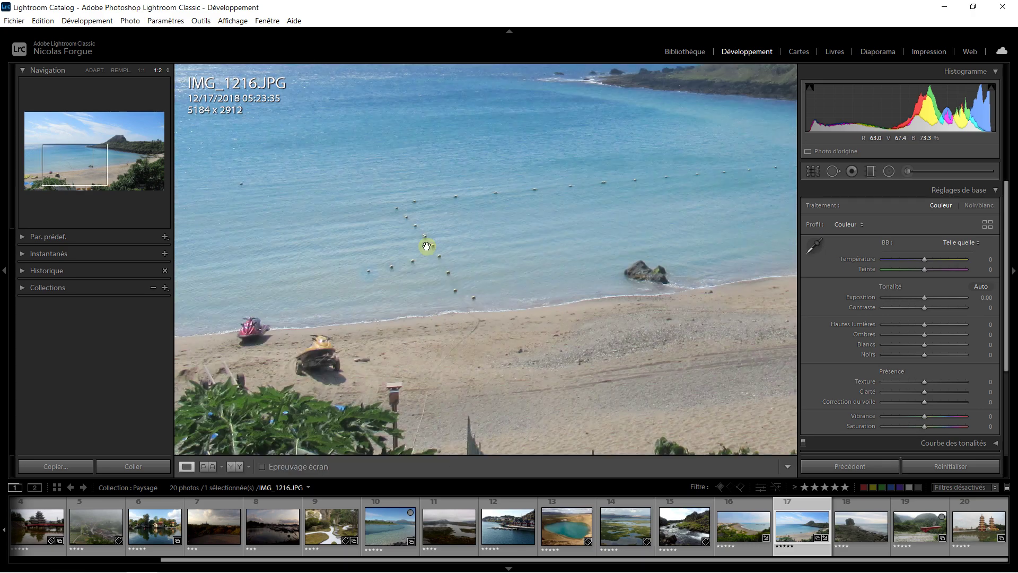